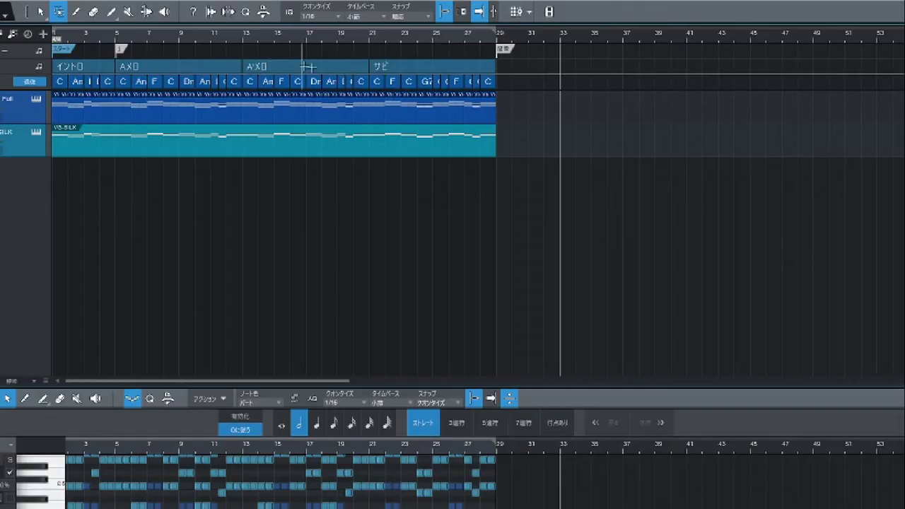
# Range-select about bars 31 to 40 in the empty area across the Viola Full and VG-SILK tracks
pyautogui.moveTo(528, 99); pyautogui.dragTo(675, 146)
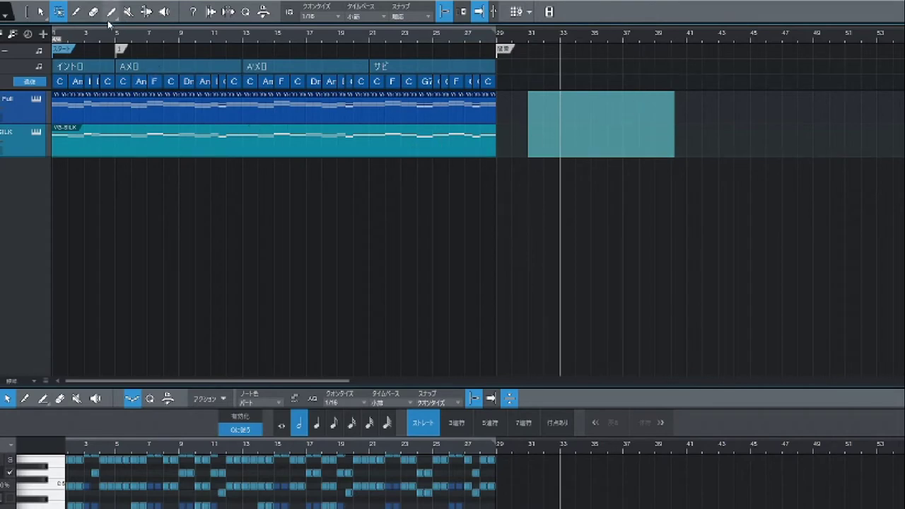
# Split the VG-SILK event midway through bar 11 and erase the part after the cut
pyautogui.click(77, 12)
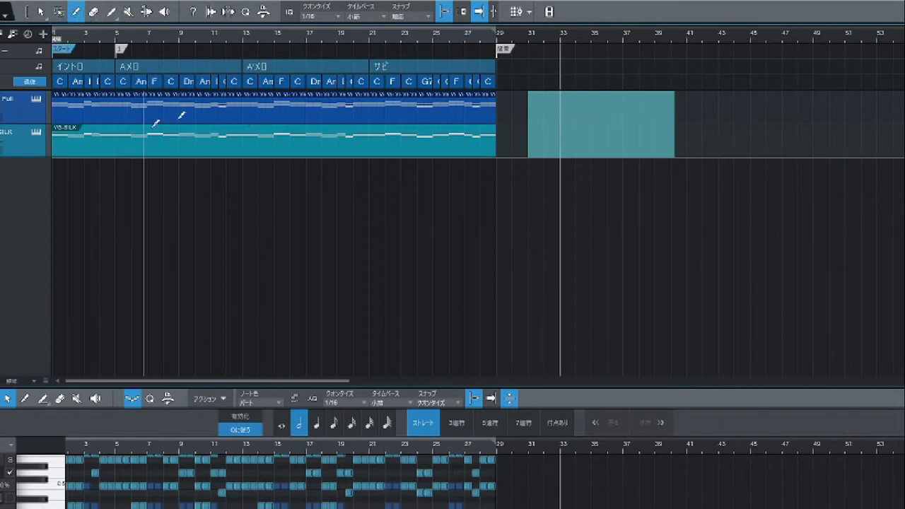
pyautogui.click(219, 149)
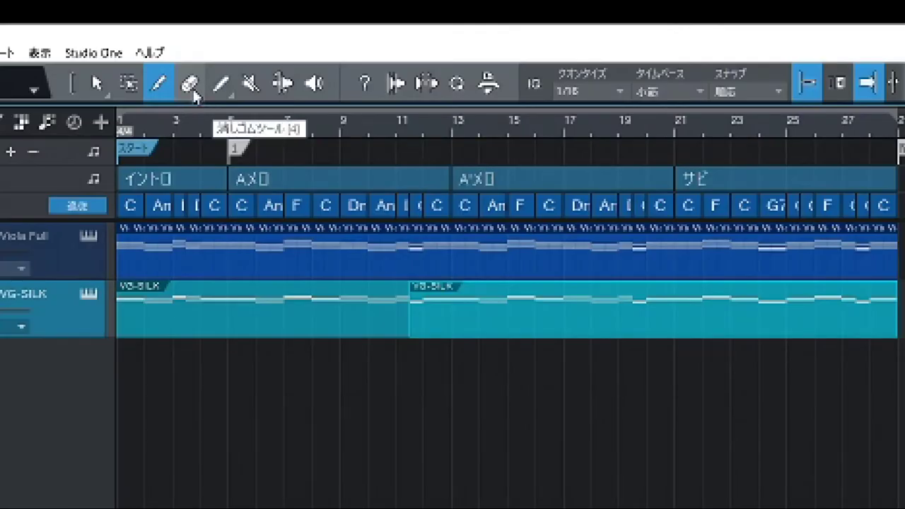
pyautogui.click(189, 84)
pyautogui.click(487, 317)
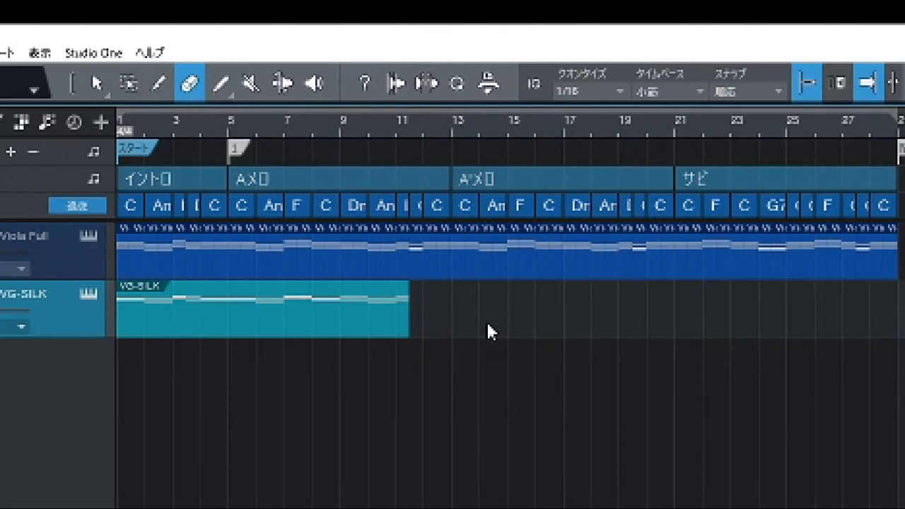
# Undo the erasure and the split of the VG-SILK event
pyautogui.hotkey('ctrl', 'z')
pyautogui.click(487, 322)
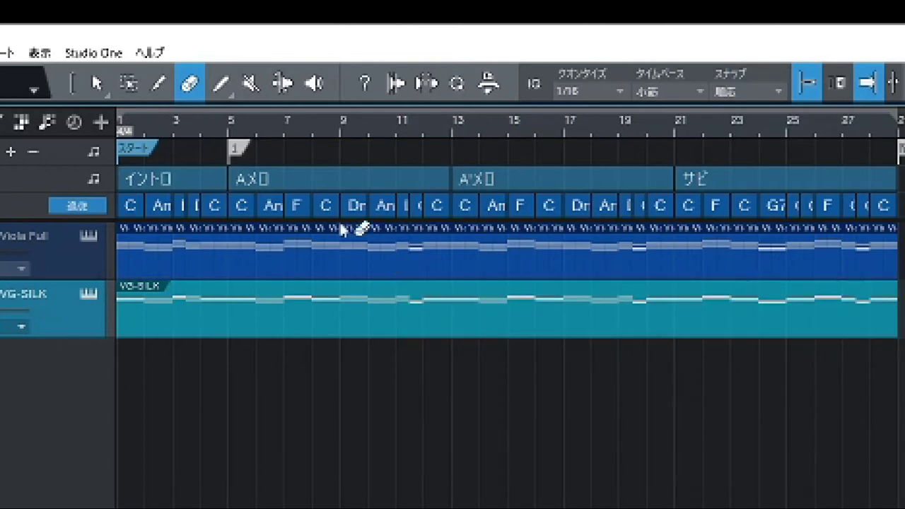
# On the VG-SILK track, paint an empty part from bar 41 to 45 and mute the existing event that starts at bar 1
pyautogui.click(220, 84)
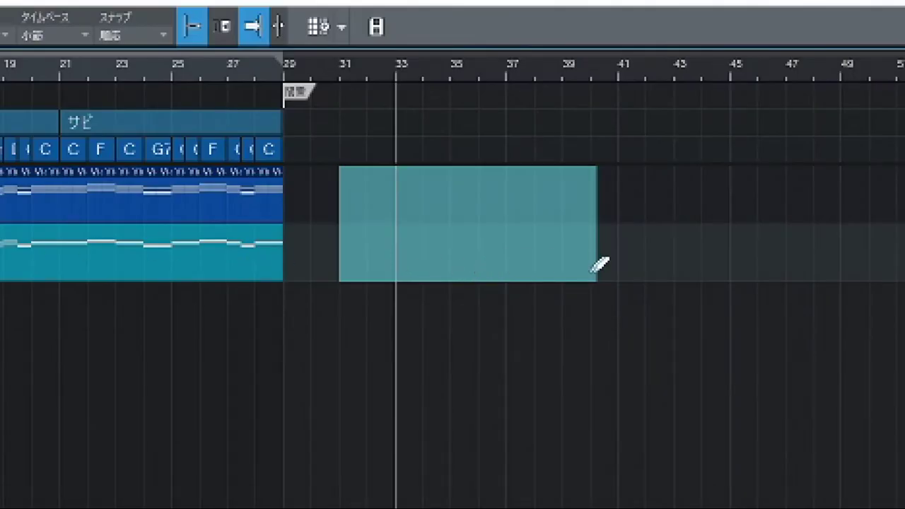
pyautogui.moveTo(632, 242); pyautogui.dragTo(741, 234)
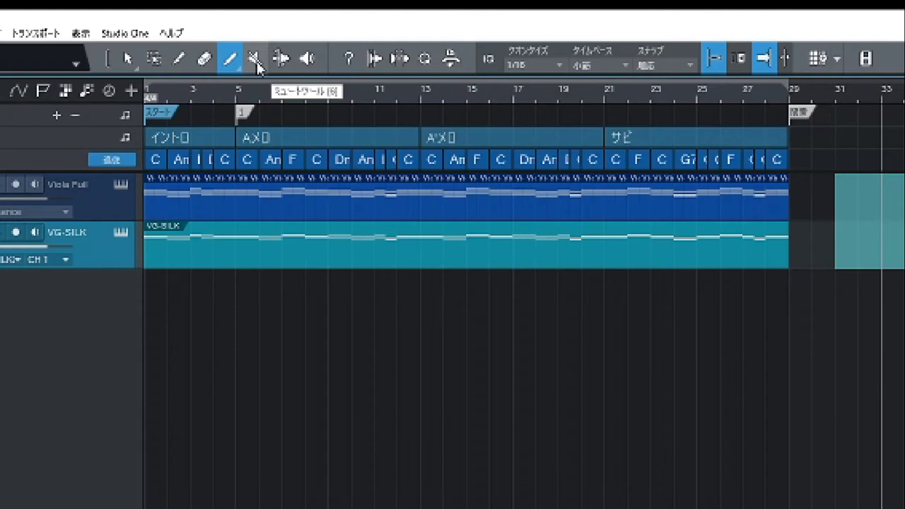
pyautogui.press('6')
pyautogui.click(500, 242)
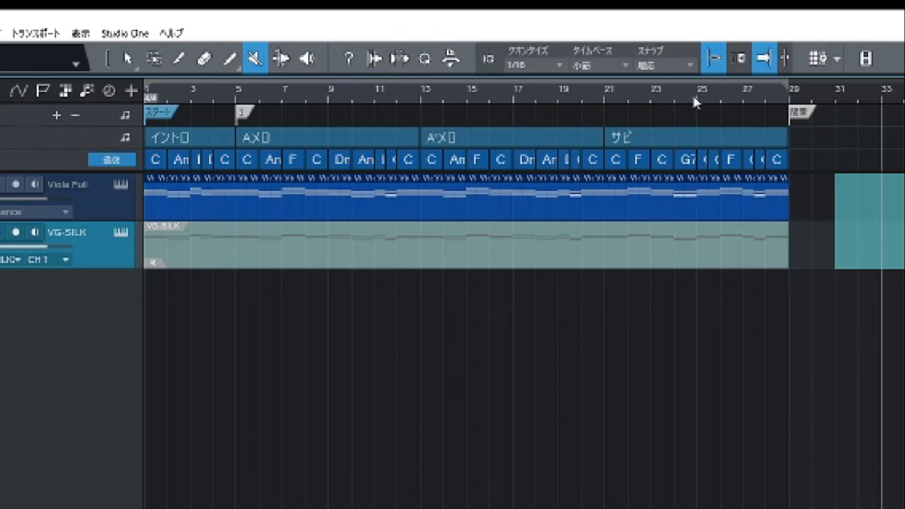
# Switch timeline snapping off and back on
pyautogui.click(708, 62)
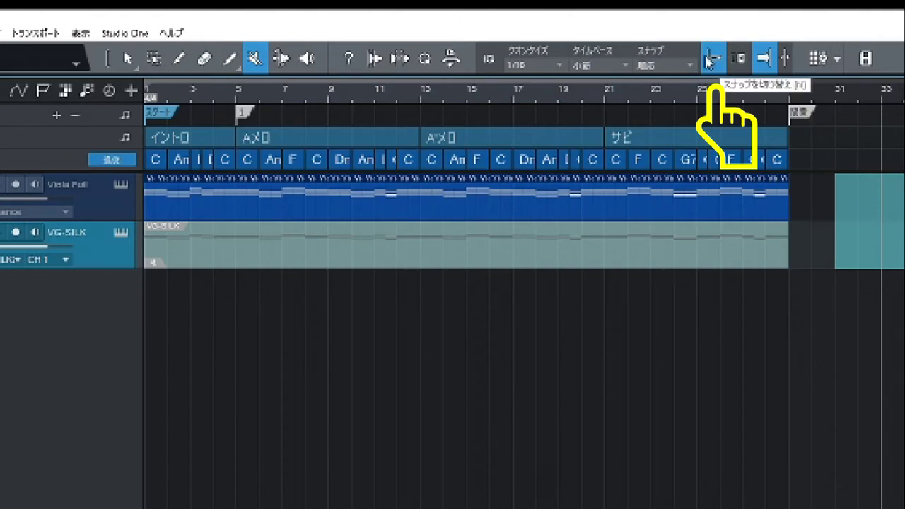
pyautogui.click(709, 62)
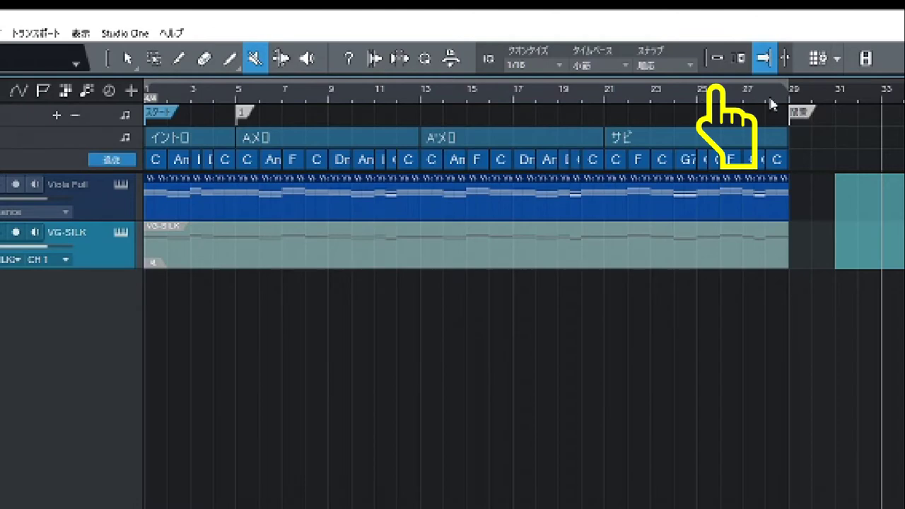
pyautogui.click(713, 63)
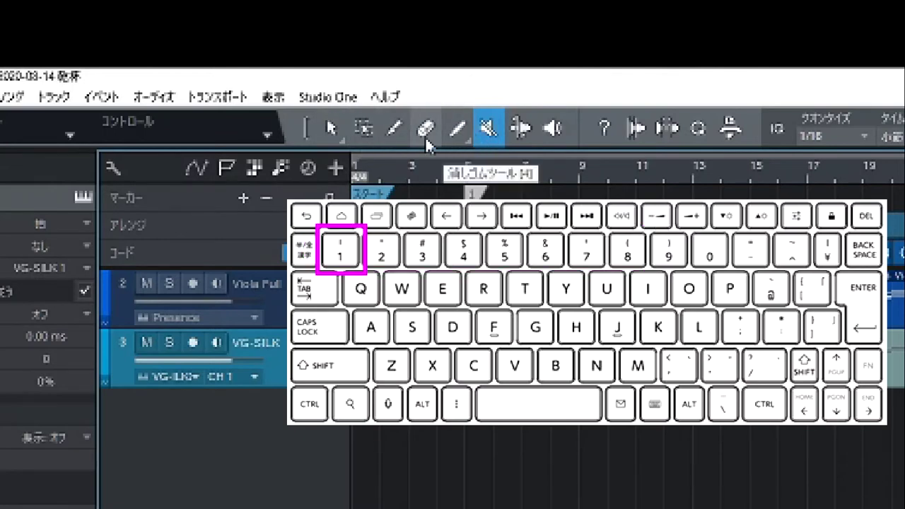
# Switch through the editing tools in order, from the arrow tool to the bend tool
pyautogui.press('1')
pyautogui.press('2')
pyautogui.press('3')
pyautogui.press('4')
pyautogui.press('5')
pyautogui.press('6')
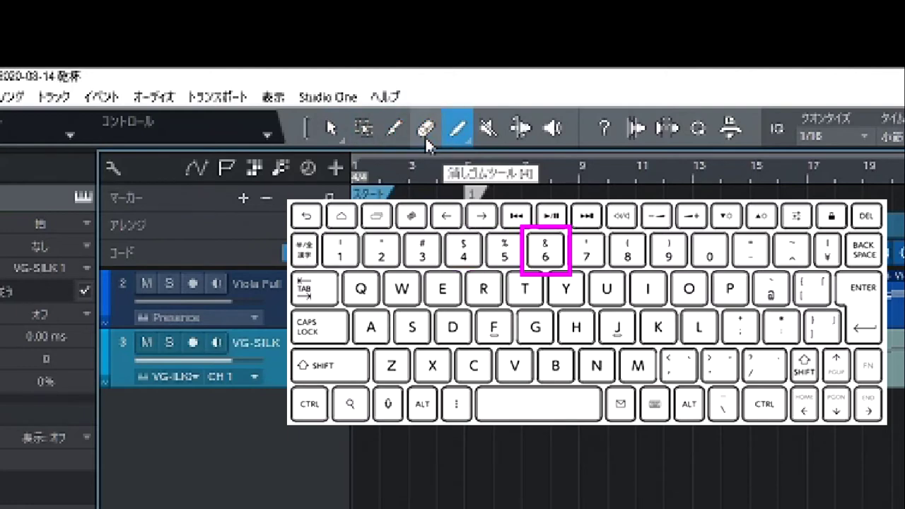
pyautogui.press('7')
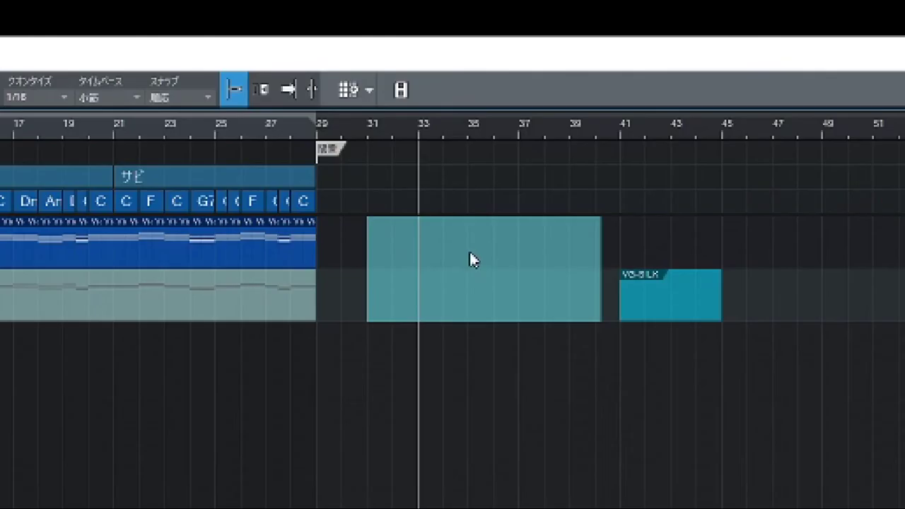
# Insert a marker at bar 37 and rename it 2番
pyautogui.click(520, 129)
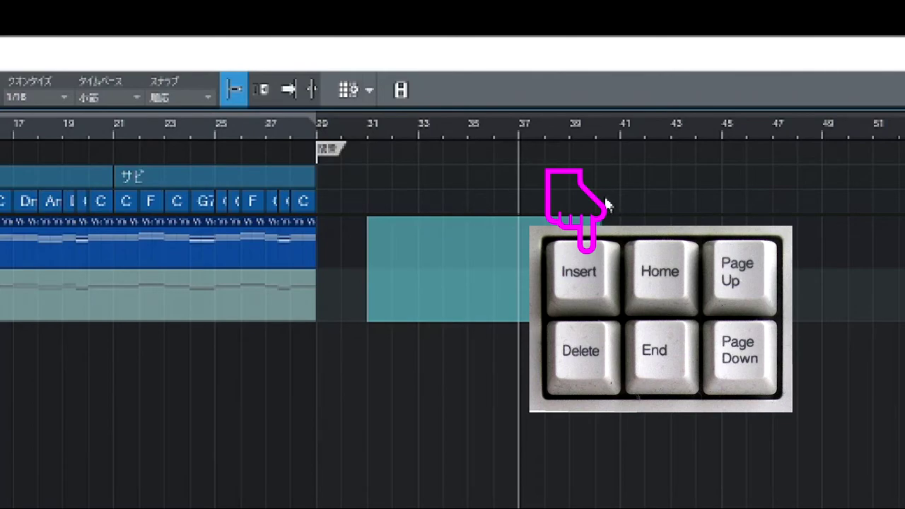
pyautogui.press('Insert')
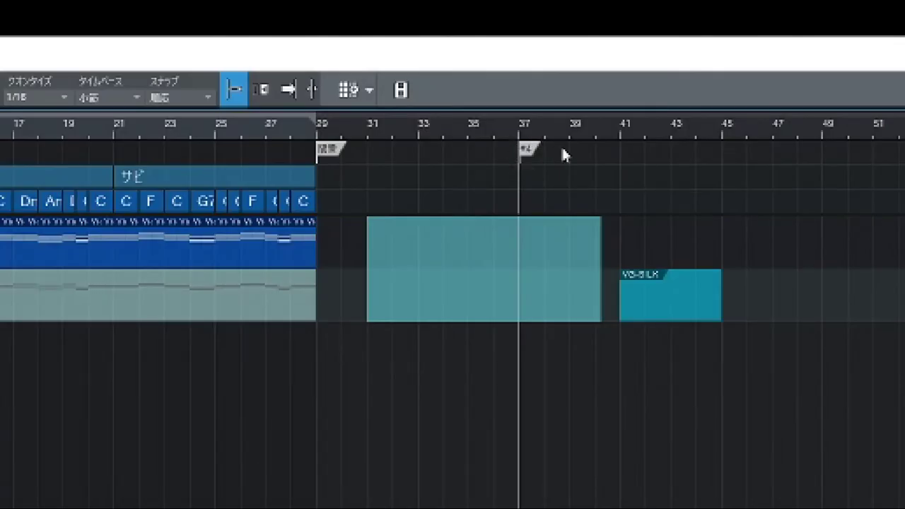
pyautogui.click(526, 151)
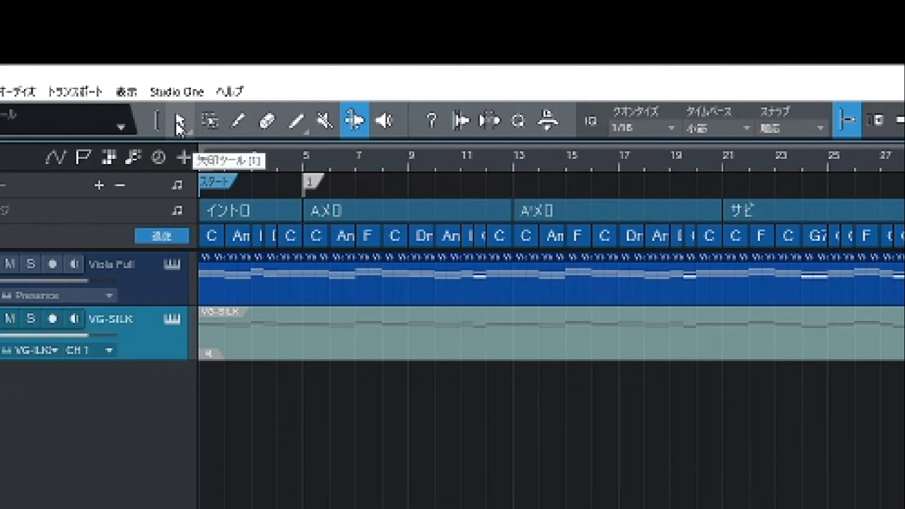
pyautogui.click(179, 126)
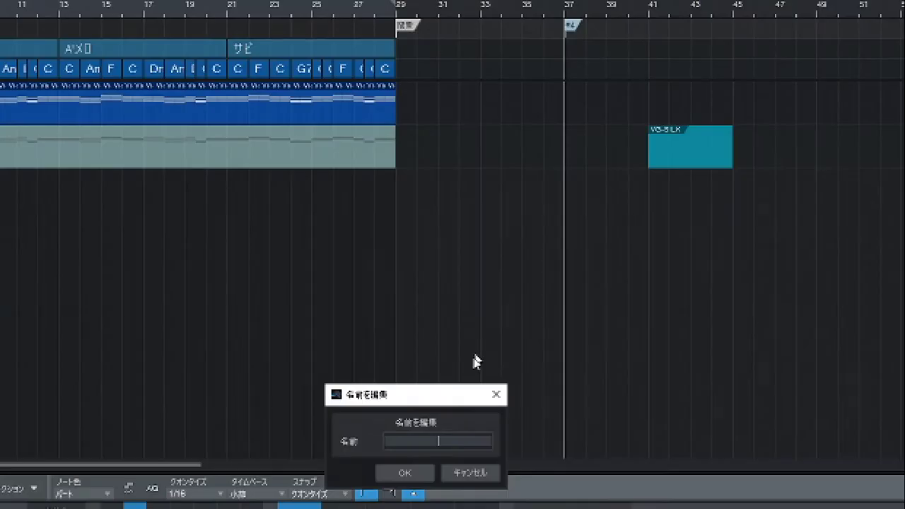
pyautogui.moveTo(431, 395); pyautogui.dragTo(463, 214)
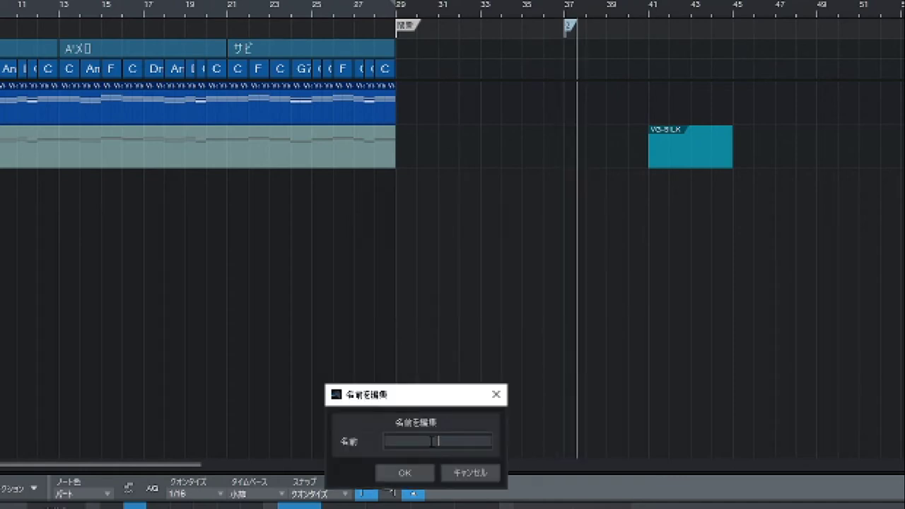
pyautogui.write('2番')
pyautogui.click(407, 473)
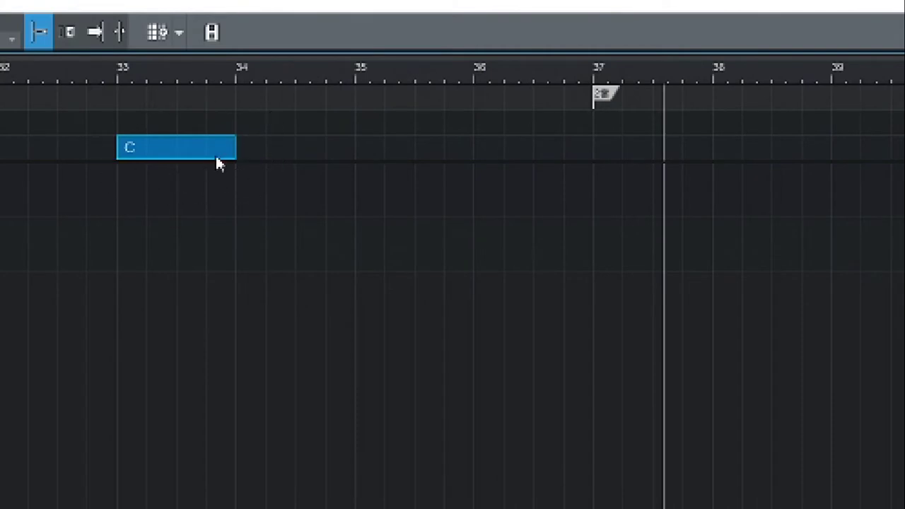
# Audition F, C and G in the chord selector for the chord at bar 33, and set it to Am
pyautogui.doubleClick(166, 150)
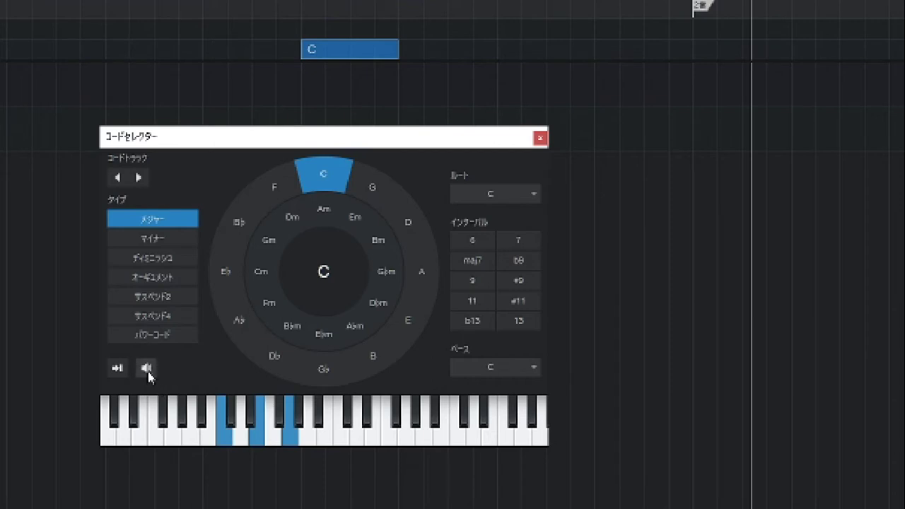
pyautogui.click(147, 369)
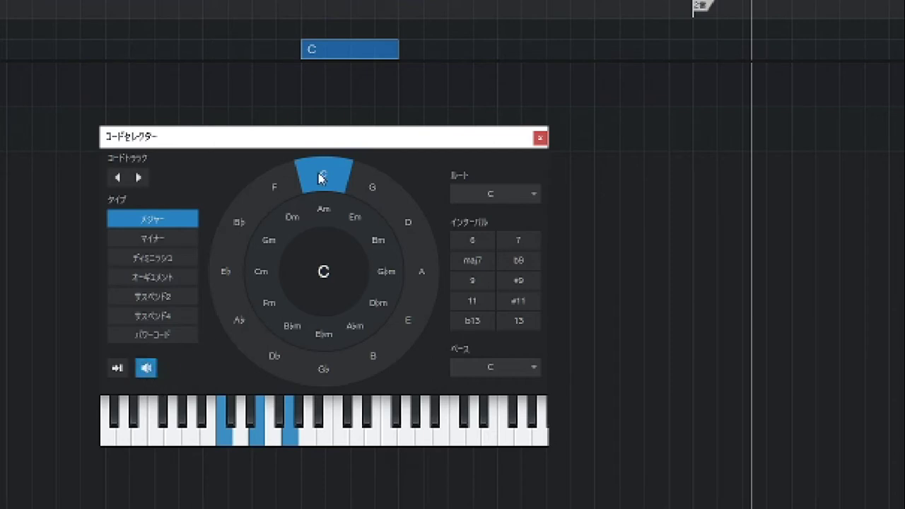
pyautogui.click(279, 185)
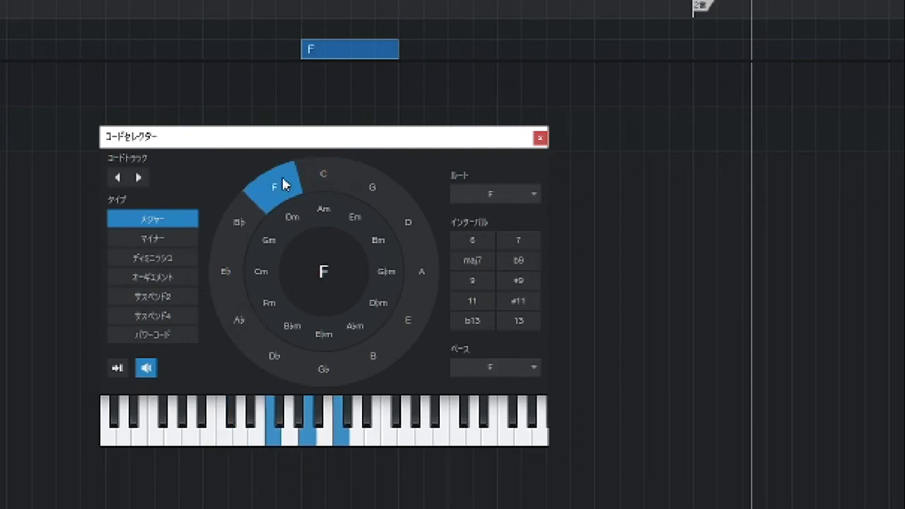
pyautogui.click(336, 174)
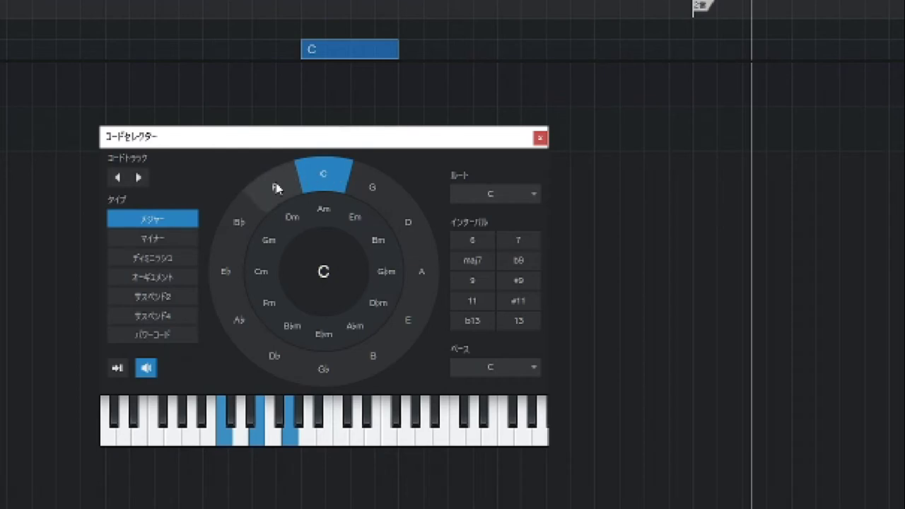
pyautogui.click(277, 188)
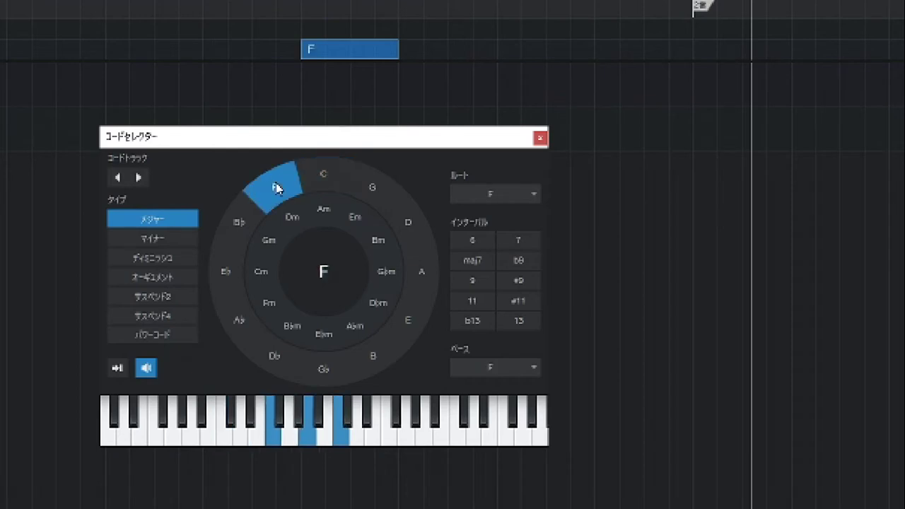
pyautogui.click(374, 188)
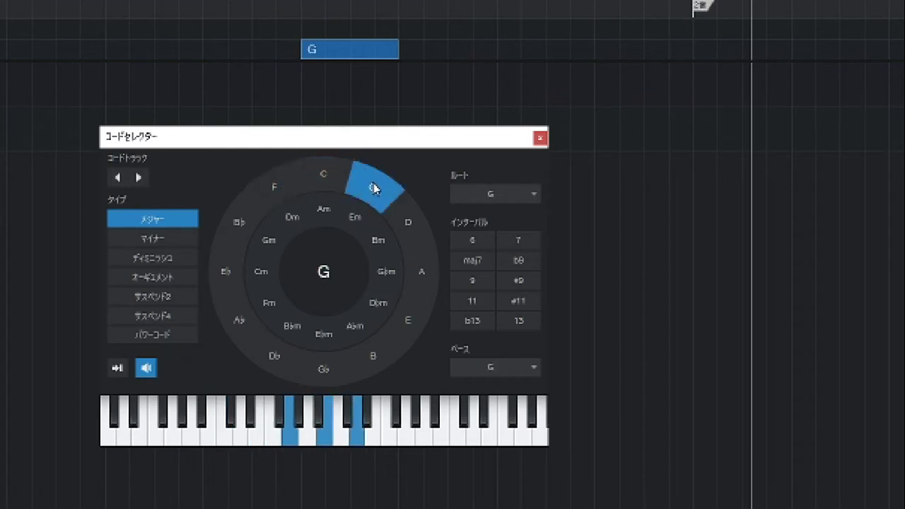
pyautogui.click(323, 214)
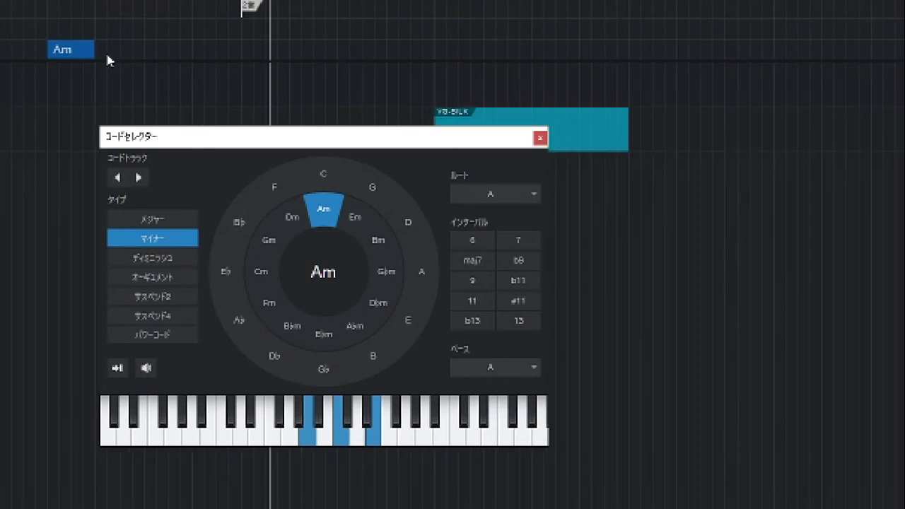
# Add a second chord at bar 34 and define it as Ammaj7 with G in the bass
pyautogui.click(106, 55)
pyautogui.click(514, 241)
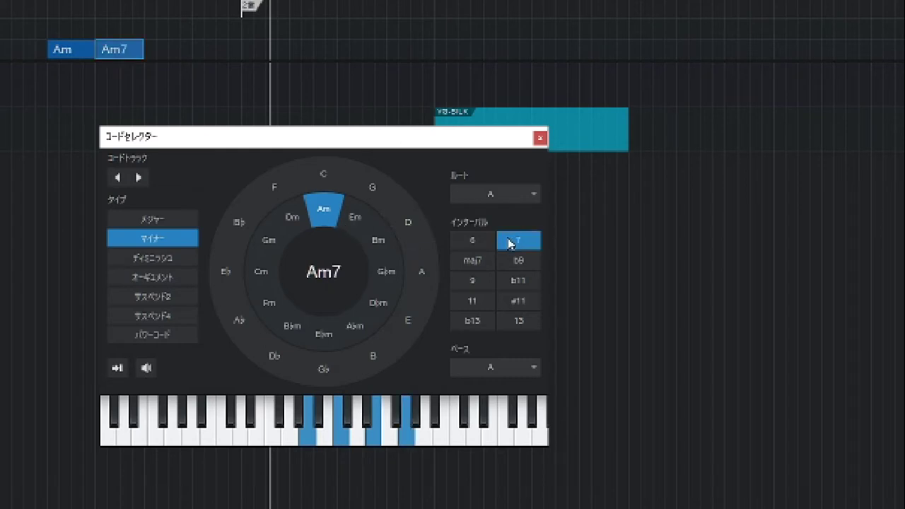
pyautogui.click(472, 260)
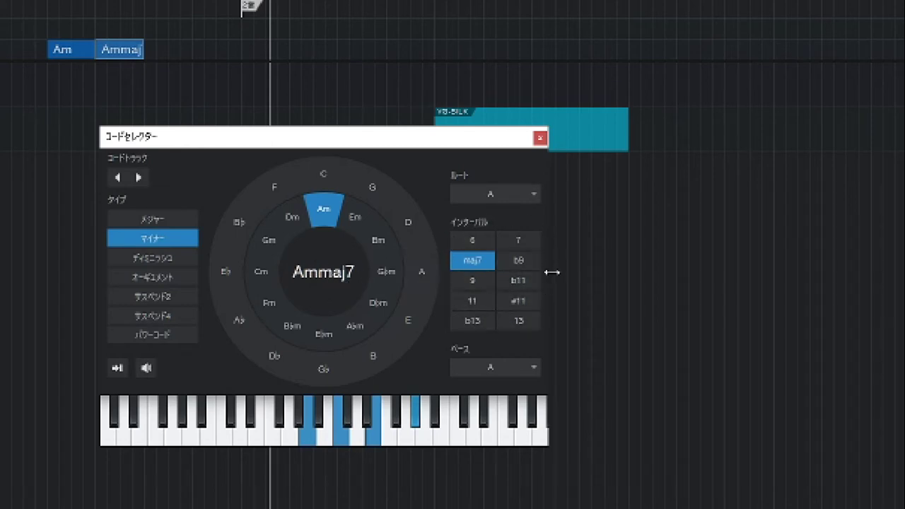
pyautogui.click(534, 371)
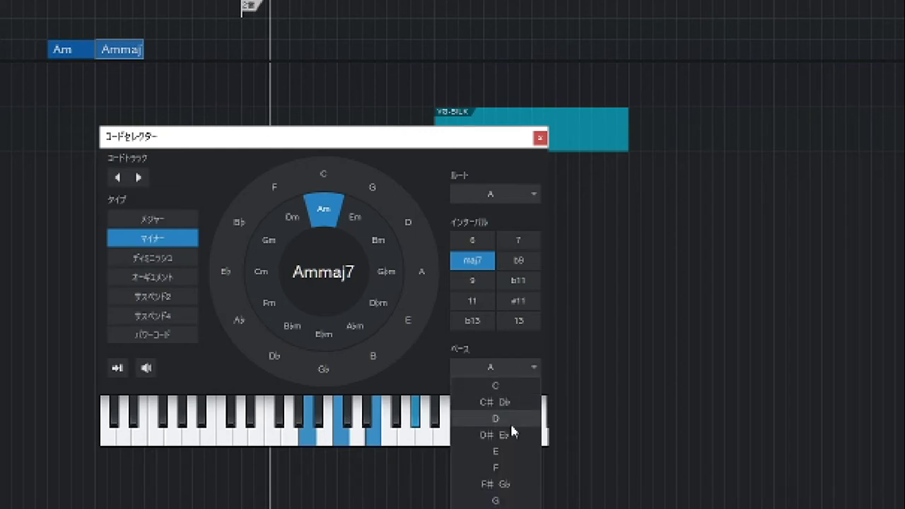
pyautogui.click(497, 500)
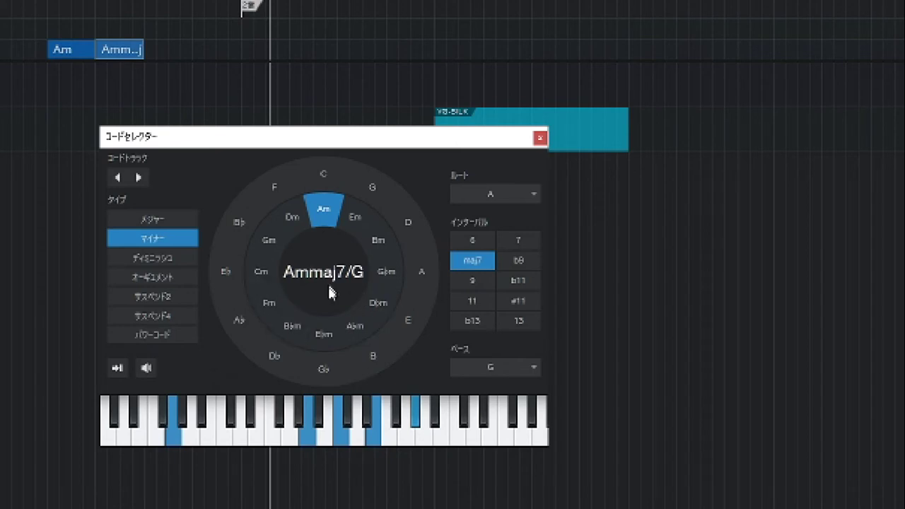
# Shorten the Ammaj7/G chord at bar 34 to half a bar
pyautogui.moveTo(114, 0); pyautogui.dragTo(117, 15)
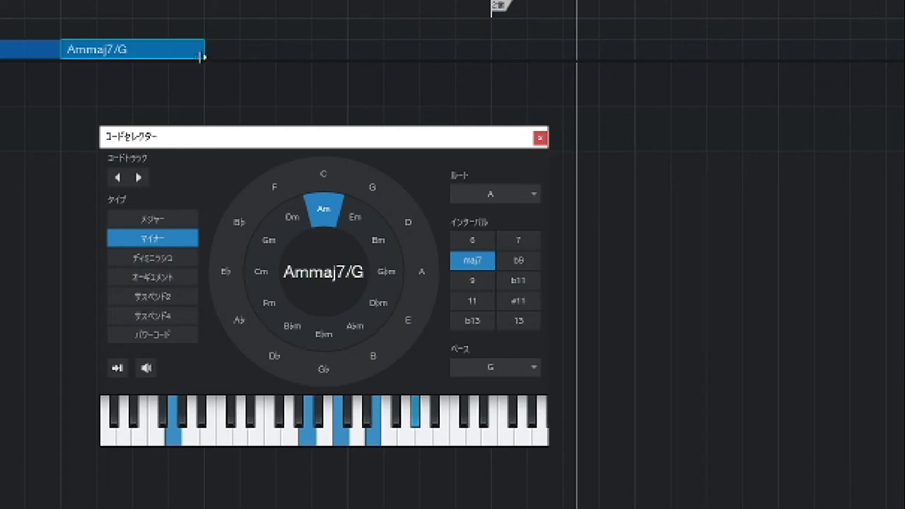
pyautogui.moveTo(204, 52); pyautogui.dragTo(135, 52)
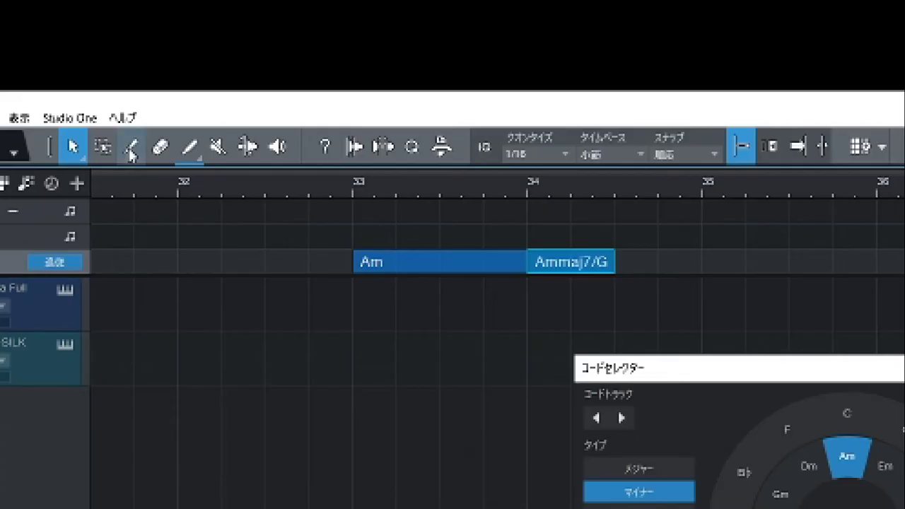
# Split the Am chord at beats 2 and 3 of bar 33
pyautogui.click(131, 150)
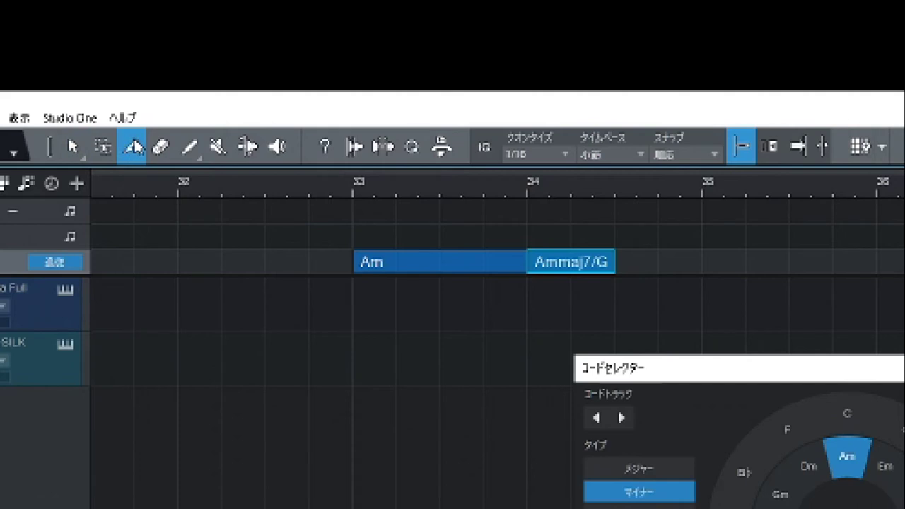
pyautogui.click(405, 261)
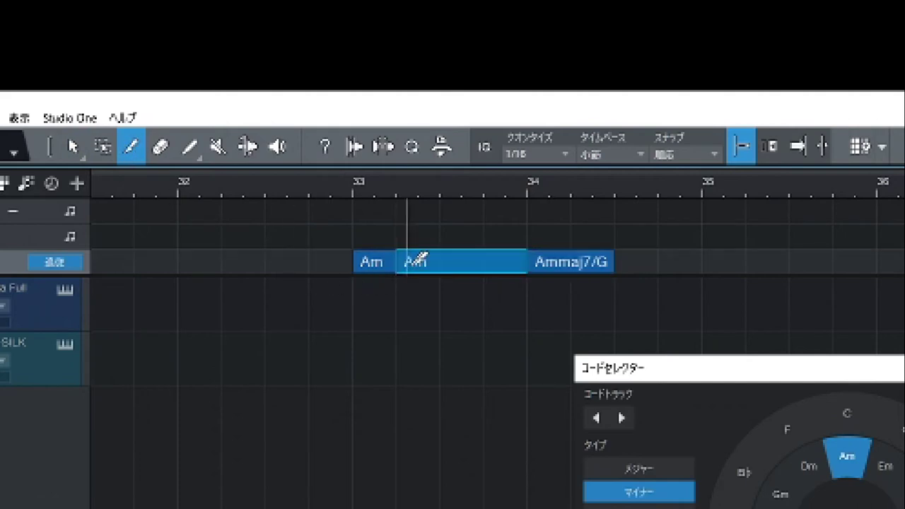
pyautogui.click(442, 260)
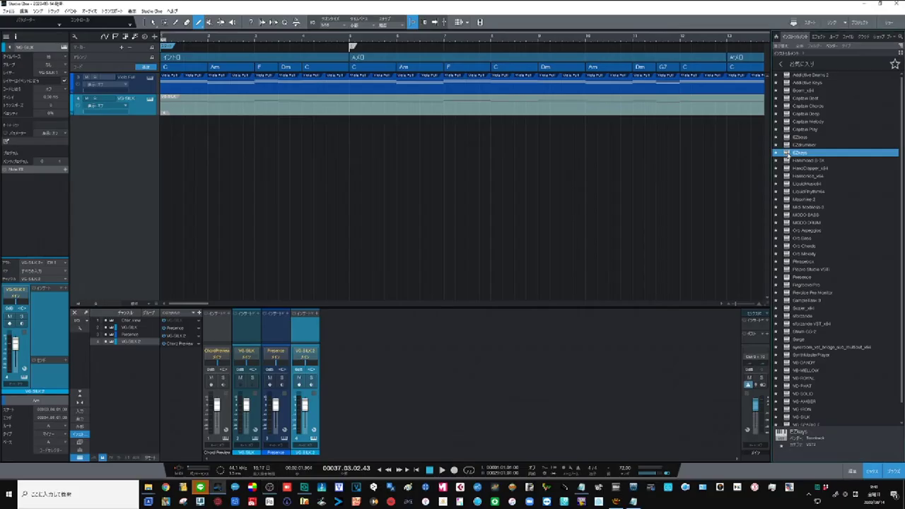
# Add EZkeys as a new instrument track and set its library to Grand Piano
pyautogui.moveTo(393, 383); pyautogui.dragTo(134, 132)
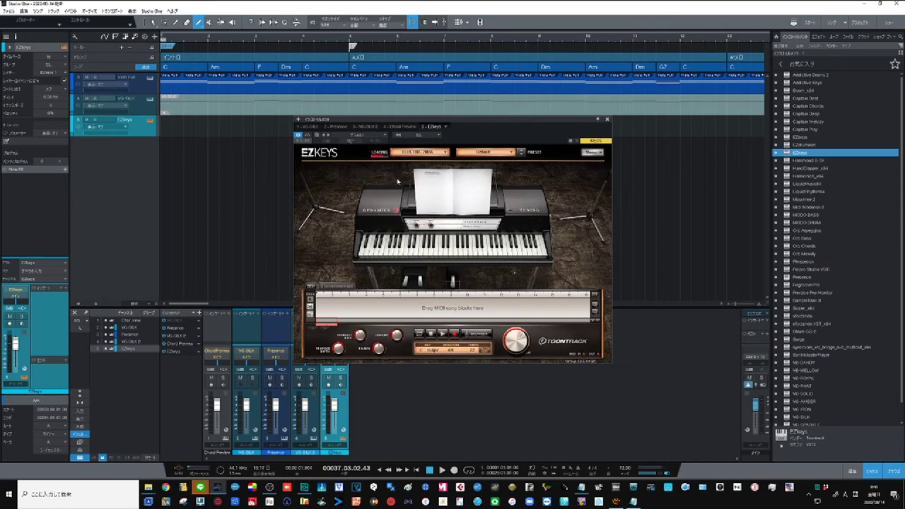
pyautogui.click(421, 152)
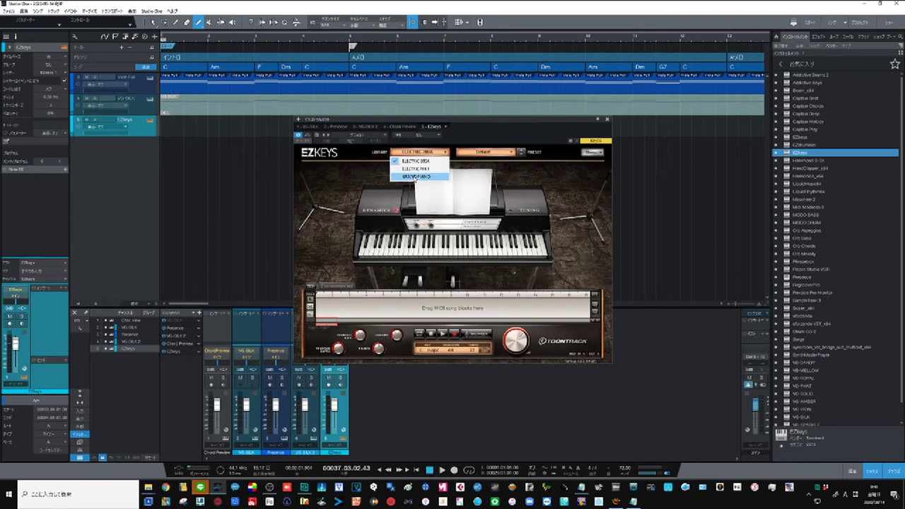
pyautogui.click(415, 177)
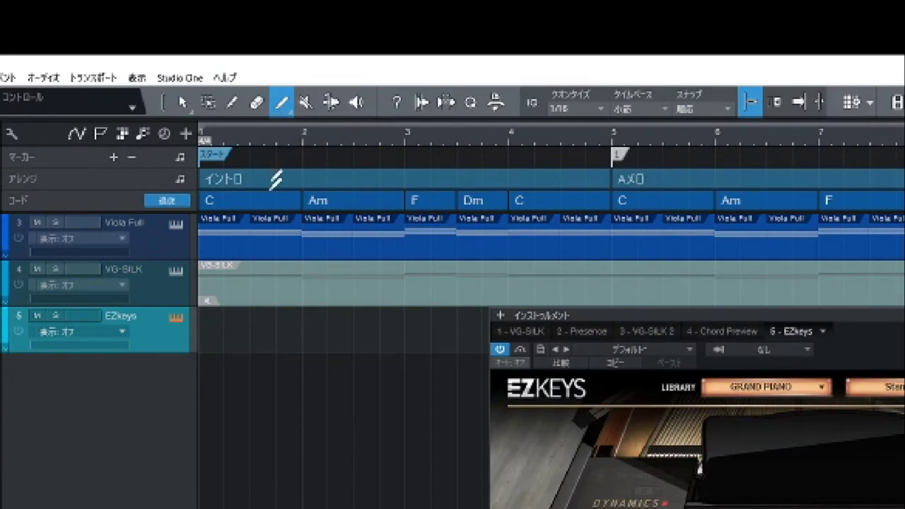
# Draw a half-bar event at the start of the EZkeys track and open it in the note editor
pyautogui.moveTo(256, 323); pyautogui.dragTo(200, 330)
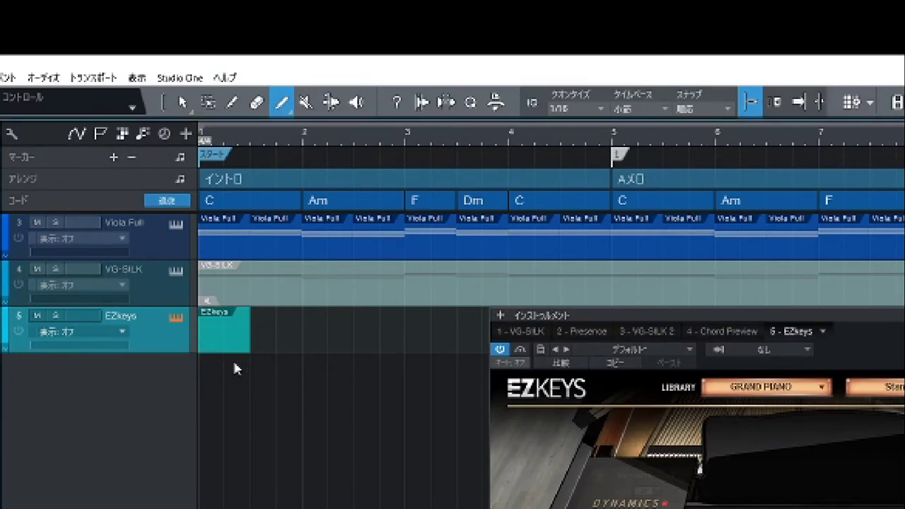
pyautogui.click(183, 103)
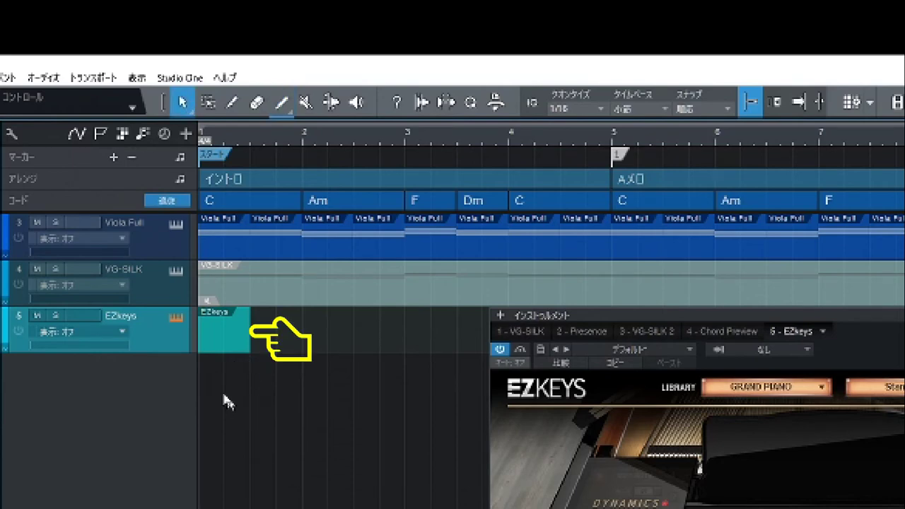
pyautogui.doubleClick(229, 344)
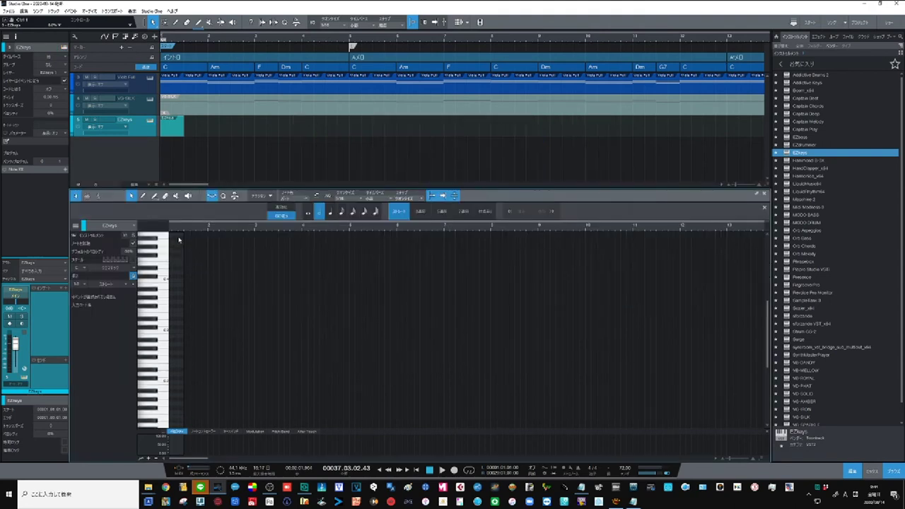
# Choose the Paint tool in the note editor and show the note-length input controls
pyautogui.moveTo(179, 227); pyautogui.dragTo(253, 246)
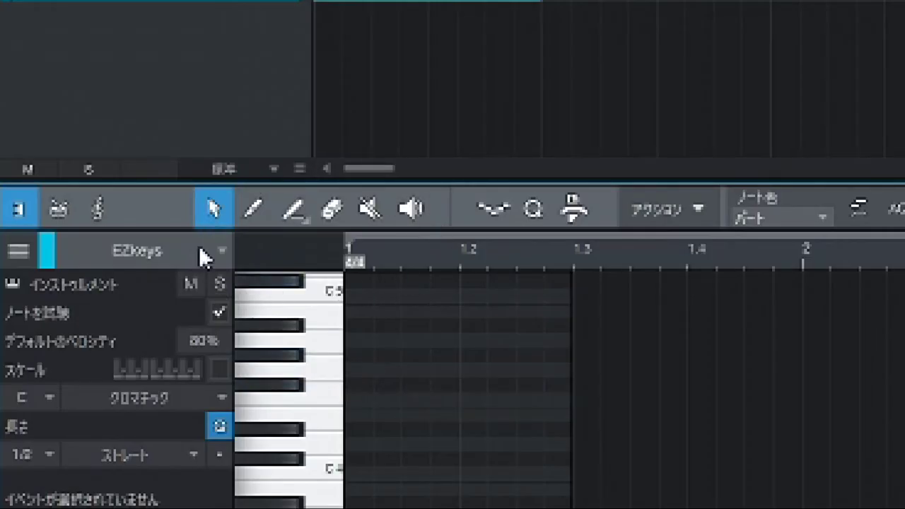
pyautogui.click(290, 212)
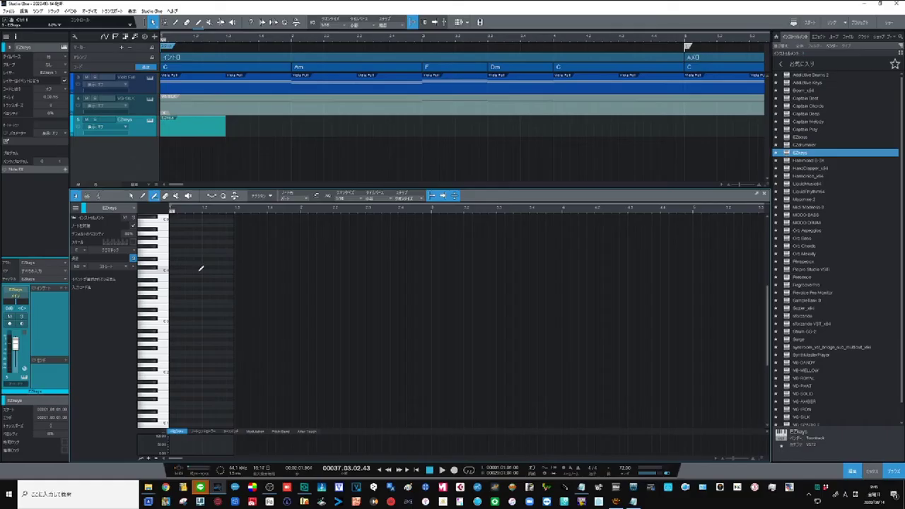
pyautogui.click(211, 196)
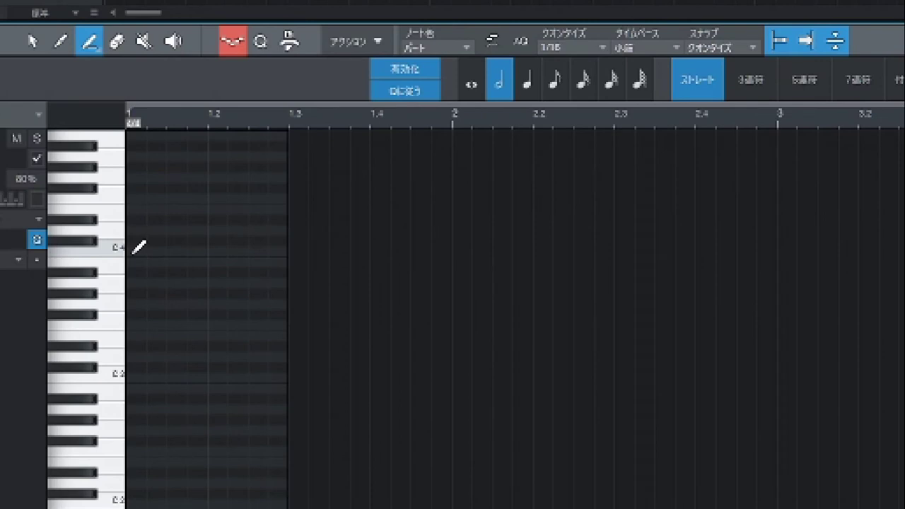
# Enter half-note C4, D#4 and G4 at bar 1, and replace the D#4 with E4
pyautogui.click(129, 251)
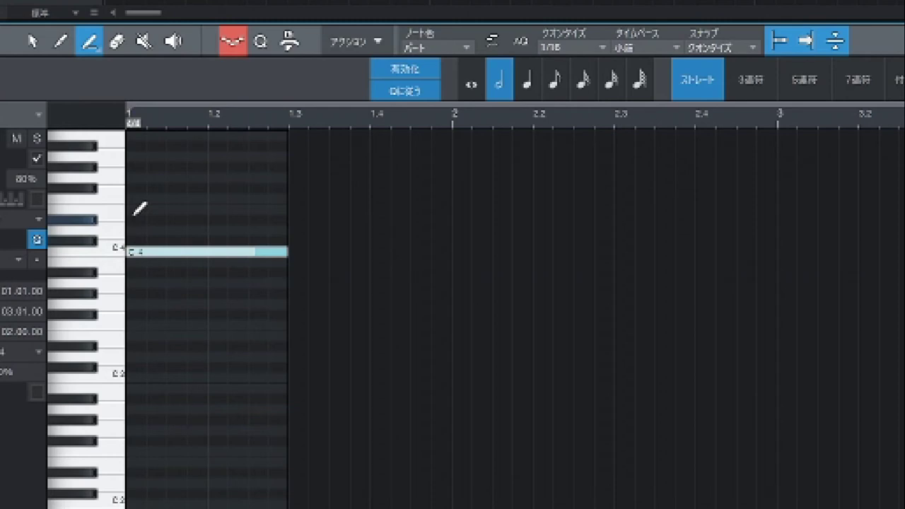
pyautogui.click(135, 218)
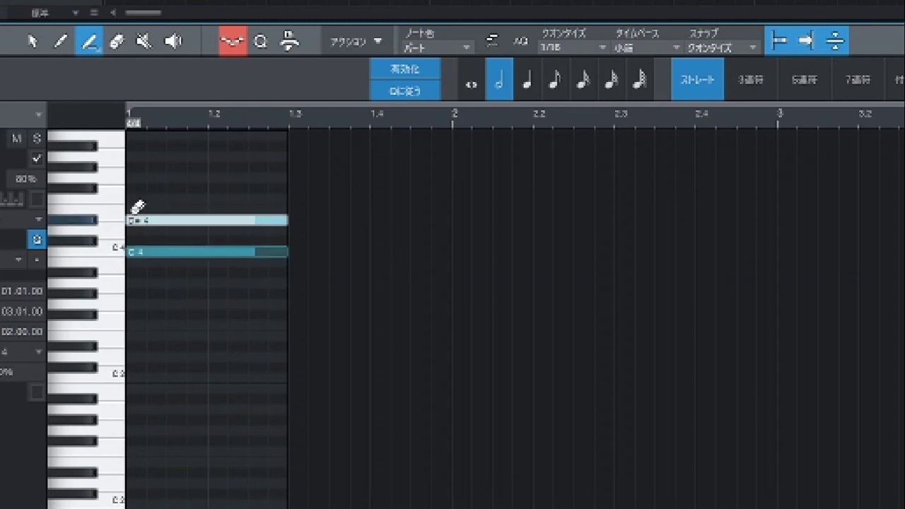
pyautogui.click(143, 177)
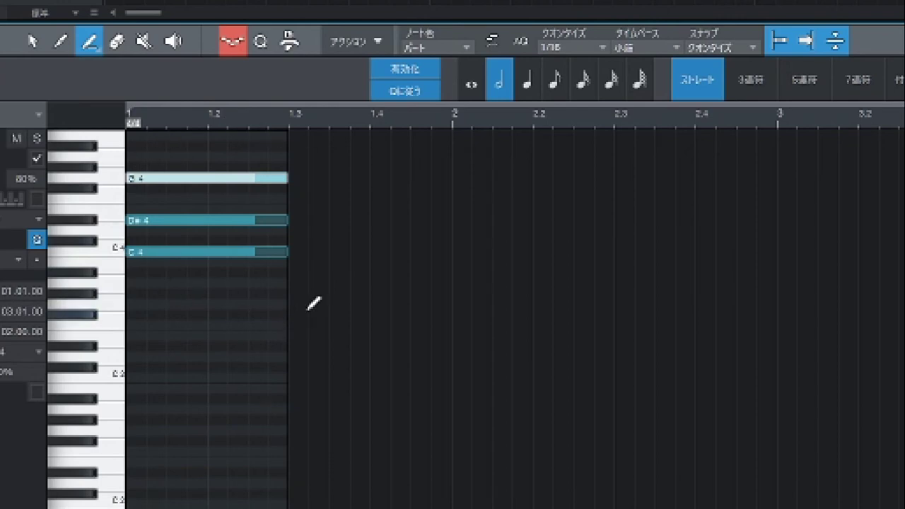
pyautogui.click(201, 218)
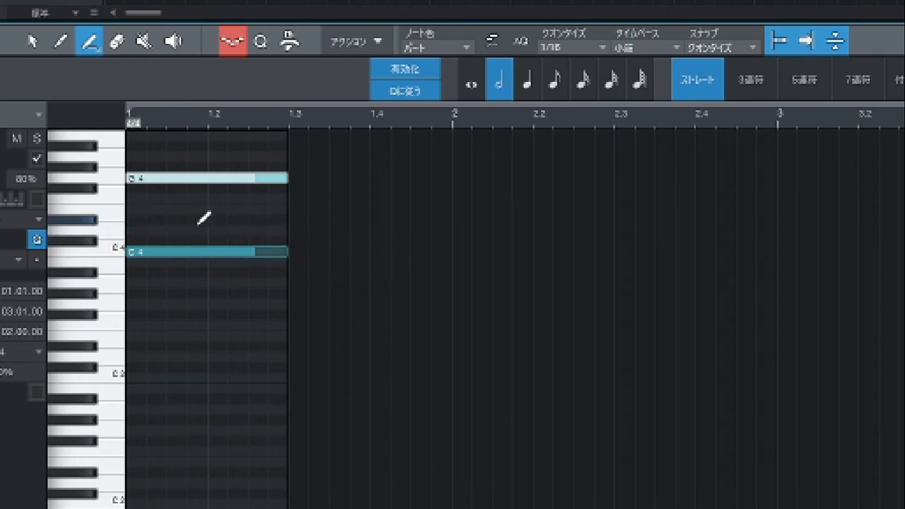
pyautogui.click(136, 209)
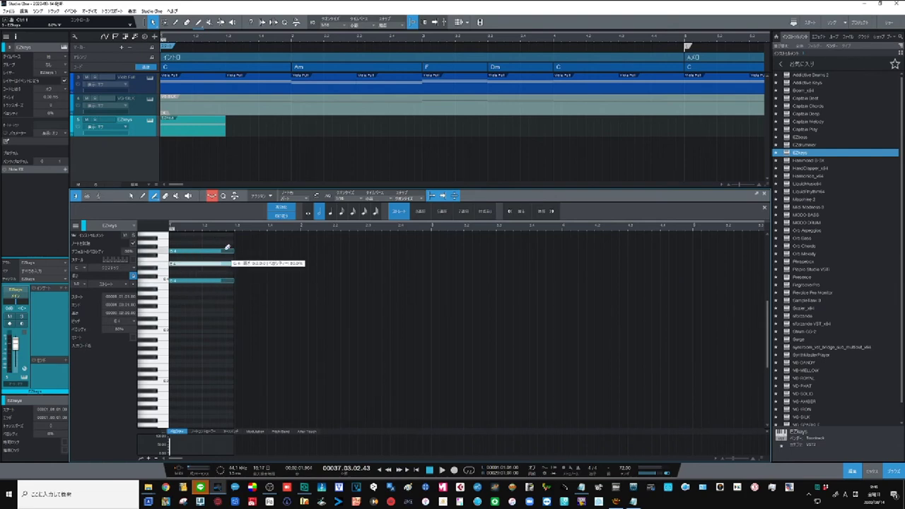
# Duplicate the half-bar EZkeys chord event nine times to fill bars 1 to 5
pyautogui.scroll(-3, 188, 128)
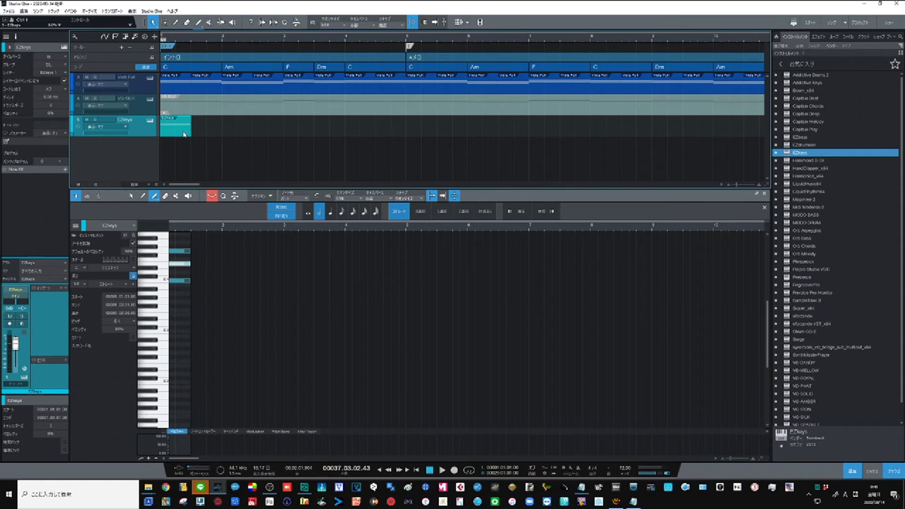
pyautogui.press('d')
pyautogui.press('d')
pyautogui.press('d')
pyautogui.press('d')
pyautogui.press('d')
pyautogui.press('d')
pyautogui.press('d')
pyautogui.press('d')
pyautogui.press('d')
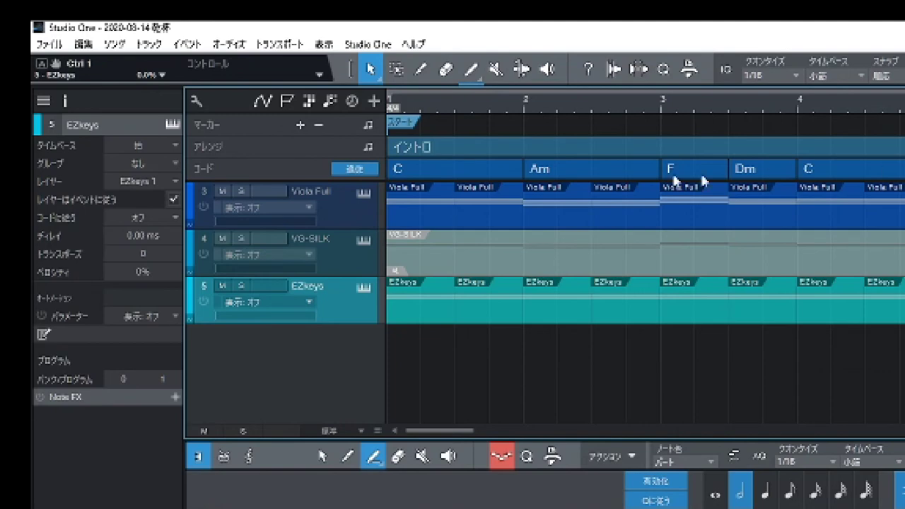
# Try the Parallel (パラレル) and Narrow (ナロー) follow-chords modes on the EZkeys track
pyautogui.click(173, 219)
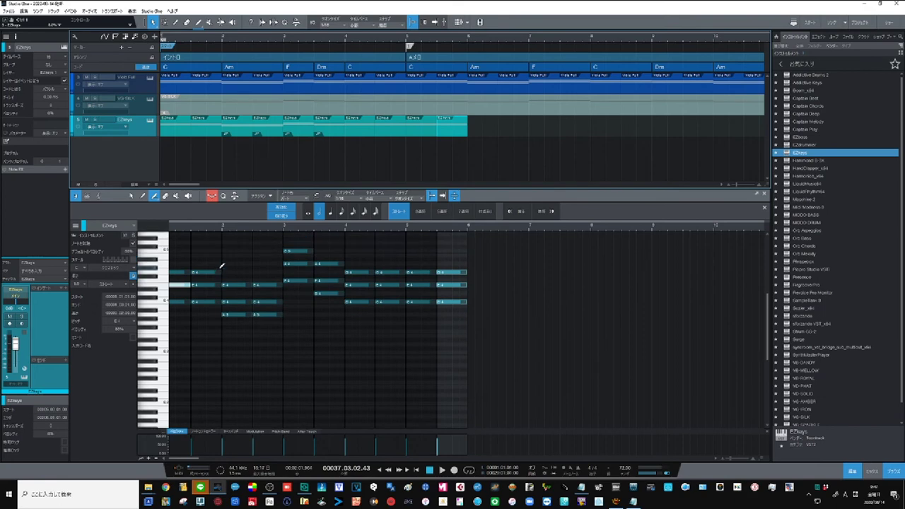
pyautogui.scroll(1, 221, 266)
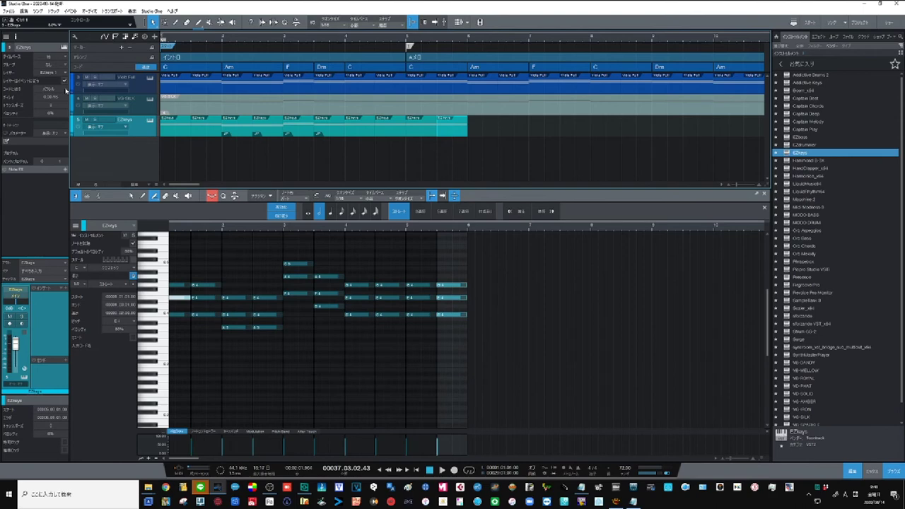
pyautogui.click(66, 90)
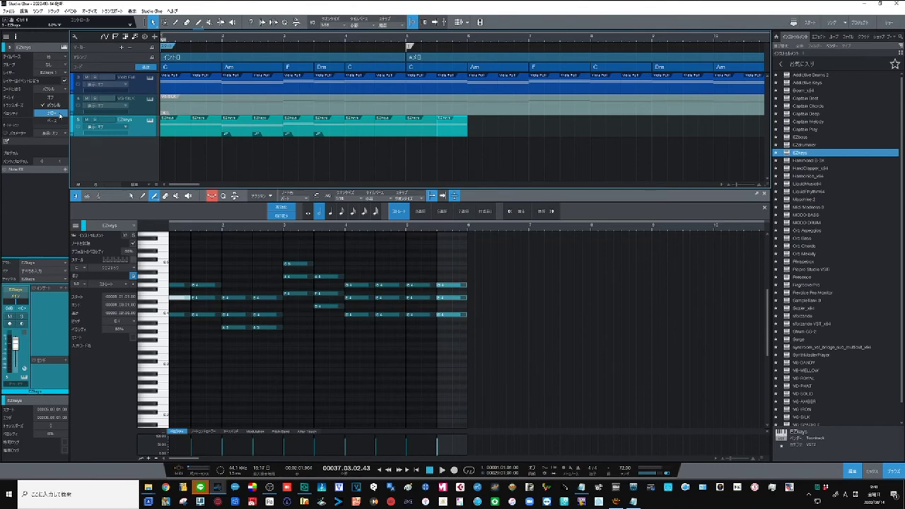
pyautogui.click(56, 113)
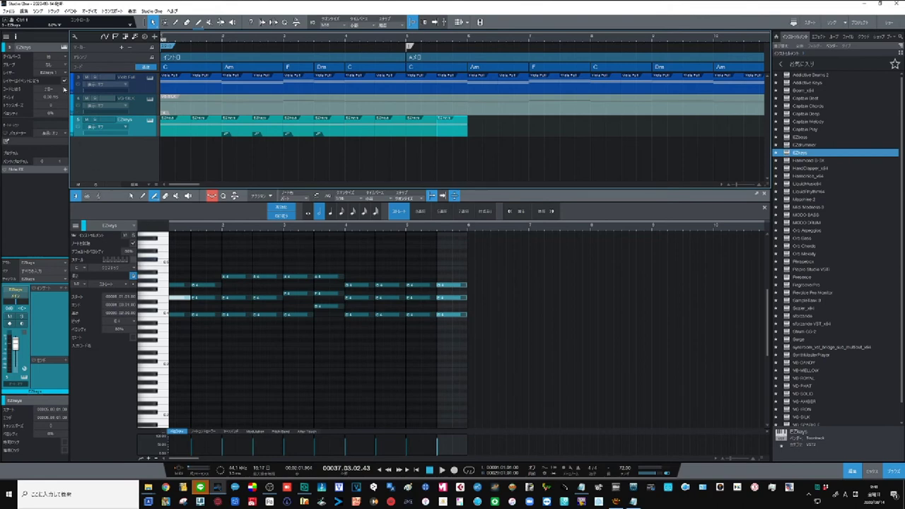
# Set the EZkeys track's follow-chords mode to Bass (ベース)
pyautogui.click(63, 89)
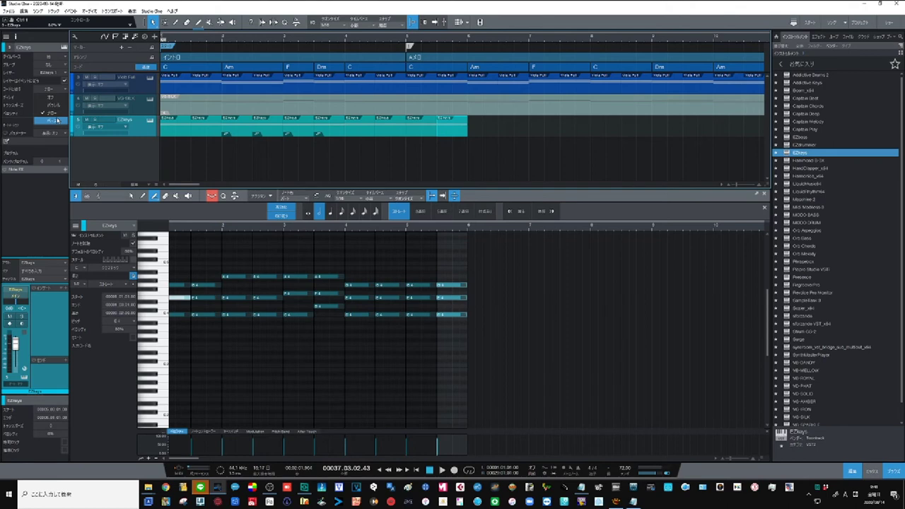
pyautogui.click(58, 121)
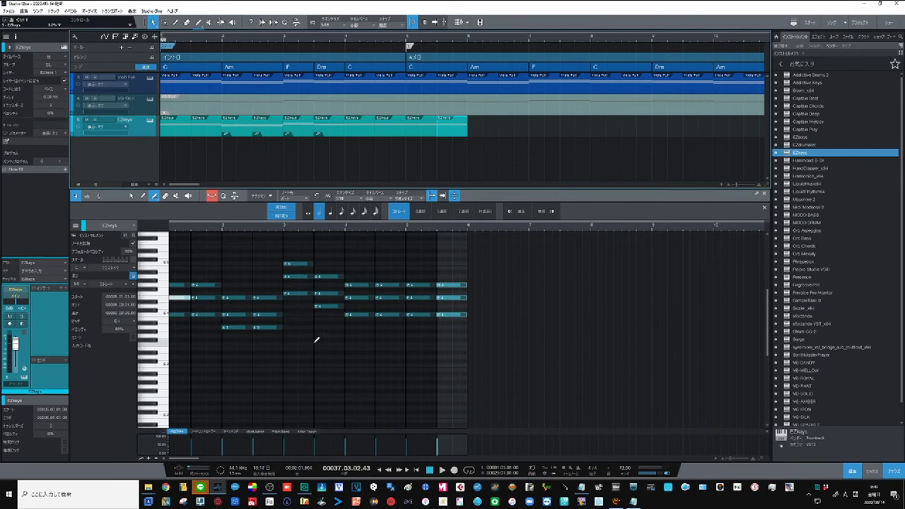
pyautogui.click(64, 88)
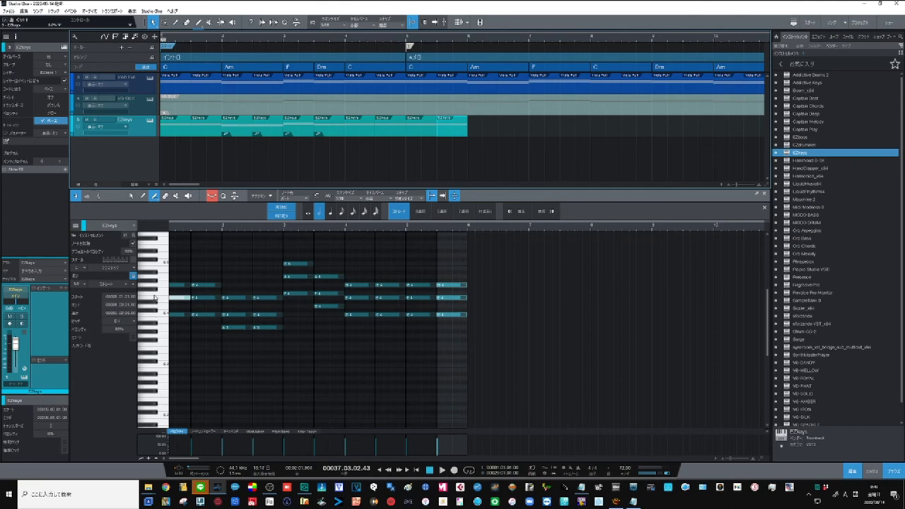
# Examine the pitches of the EZkeys chord notes against the piano keys in the note editor
pyautogui.scroll(3, 152, 293)
pyautogui.scroll(-1, 146, 289)
pyautogui.scroll(3, 145, 282)
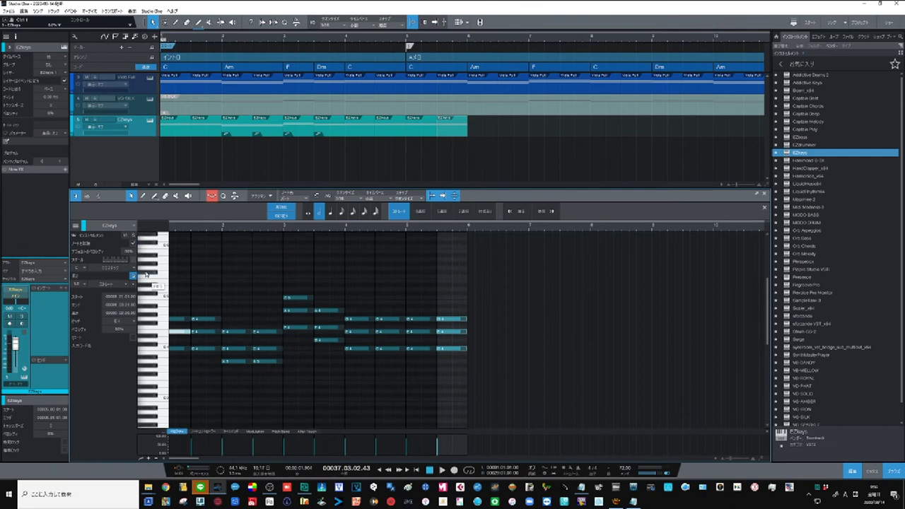
pyautogui.scroll(-2, 146, 278)
pyautogui.scroll(2, 145, 277)
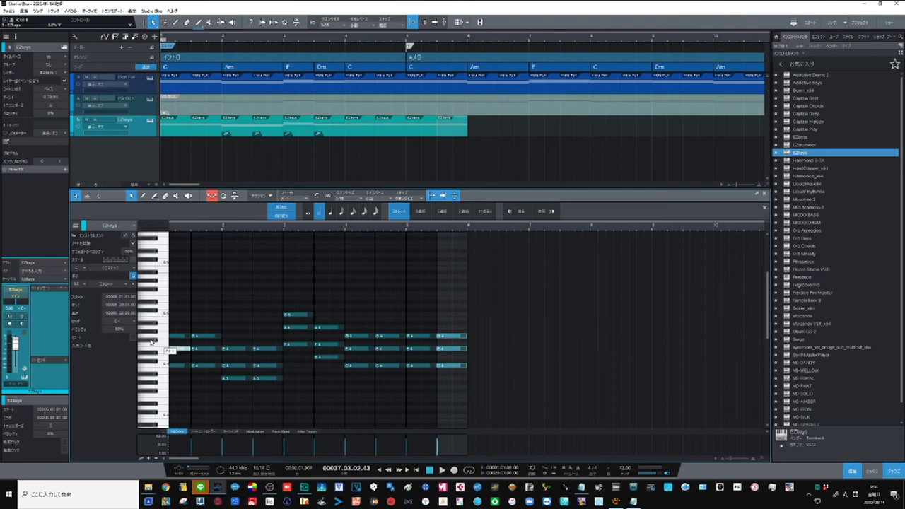
pyautogui.scroll(-1, 155, 341)
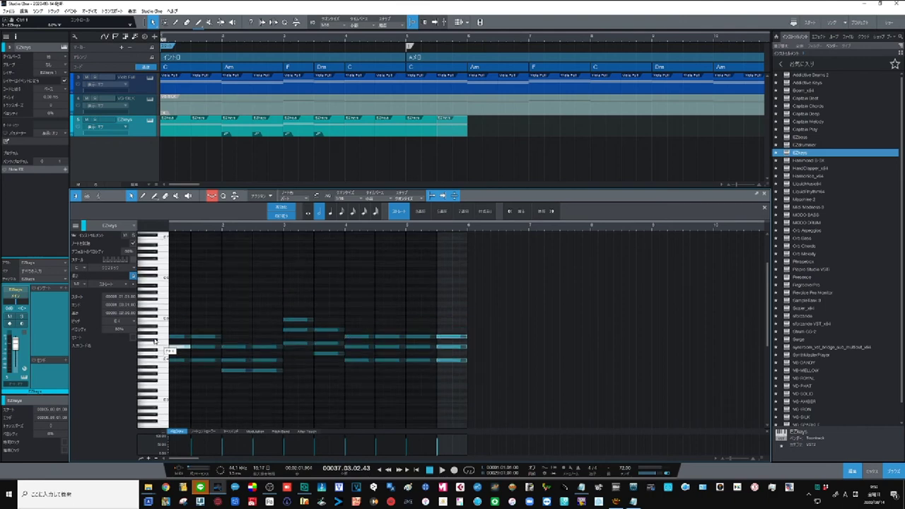
pyautogui.scroll(-1, 155, 341)
pyautogui.scroll(3, 155, 341)
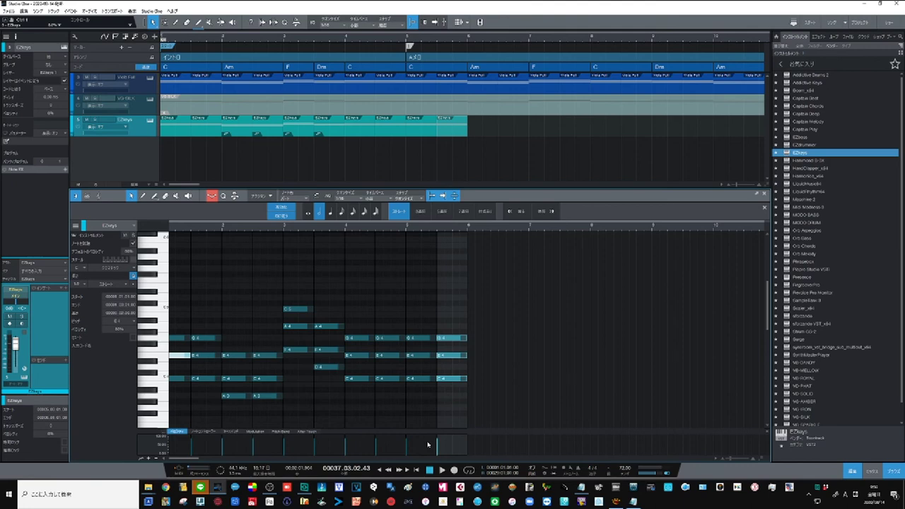
# Return the playhead to bar 1, play the arrangement with the EZkeys chords and stop playback
pyautogui.click(377, 42)
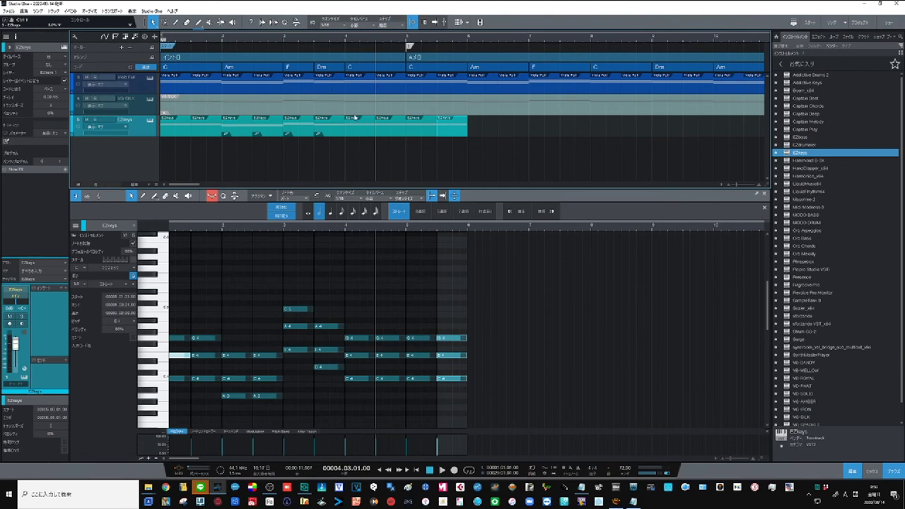
pyautogui.press('Home')
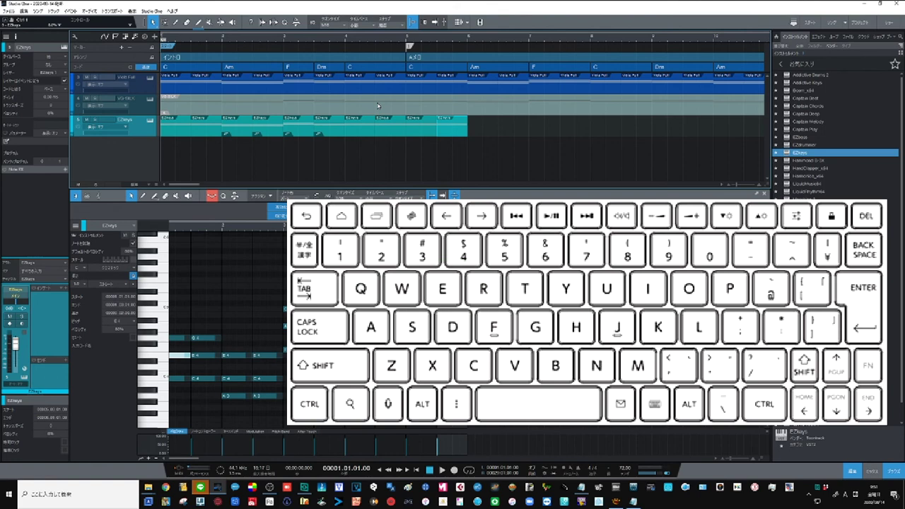
pyautogui.press('space')
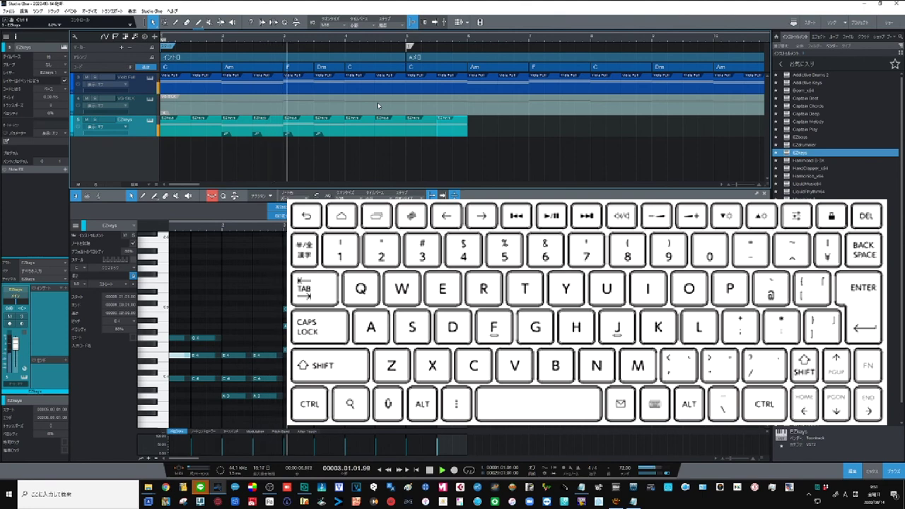
pyautogui.press('space')
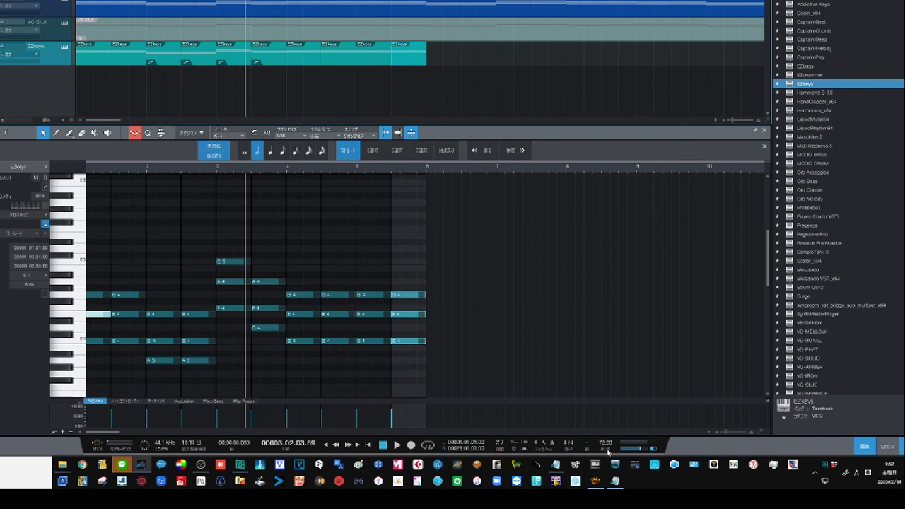
# Lower the song tempo to 62 BPM
pyautogui.click(607, 451)
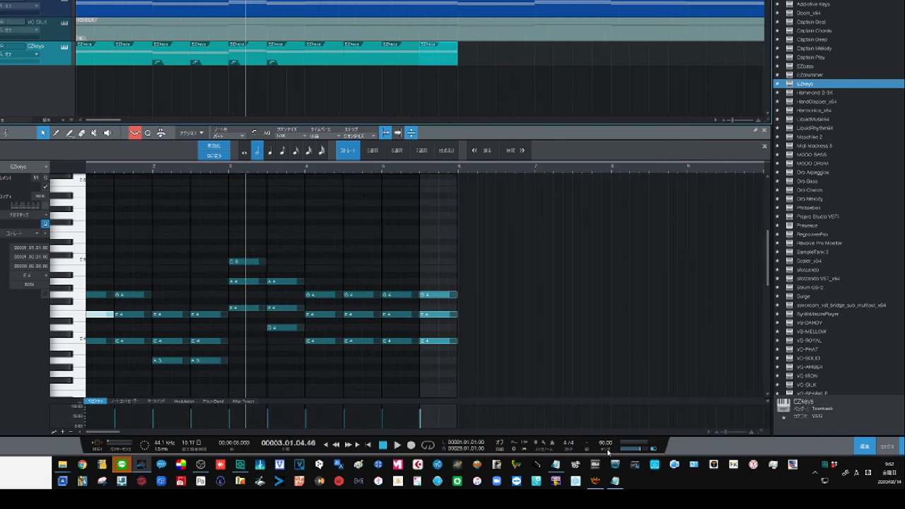
pyautogui.scroll(2, 606, 450)
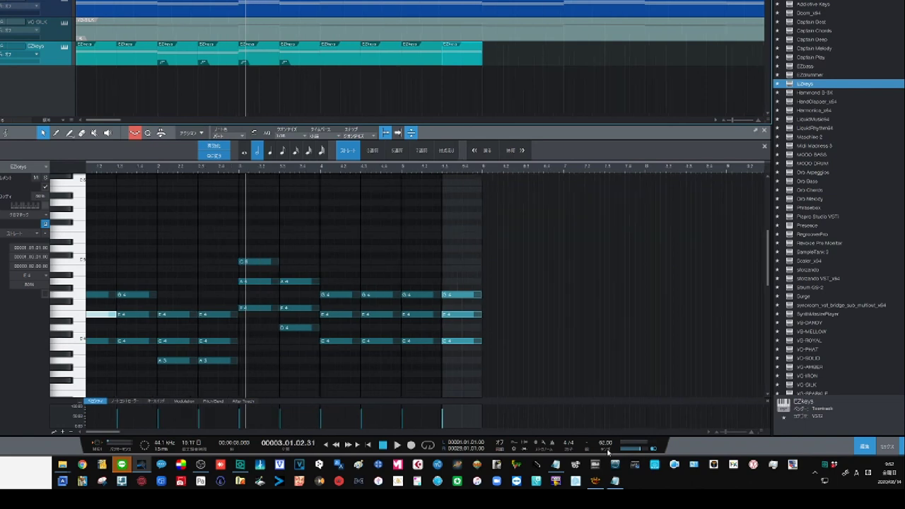